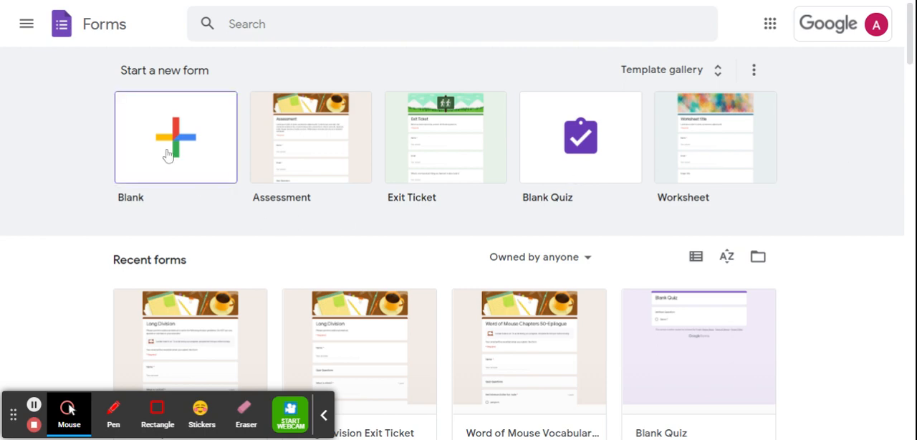
# - Create a new form from the Assessment template and name the form file Long Division
pyautogui.click(283, 164)
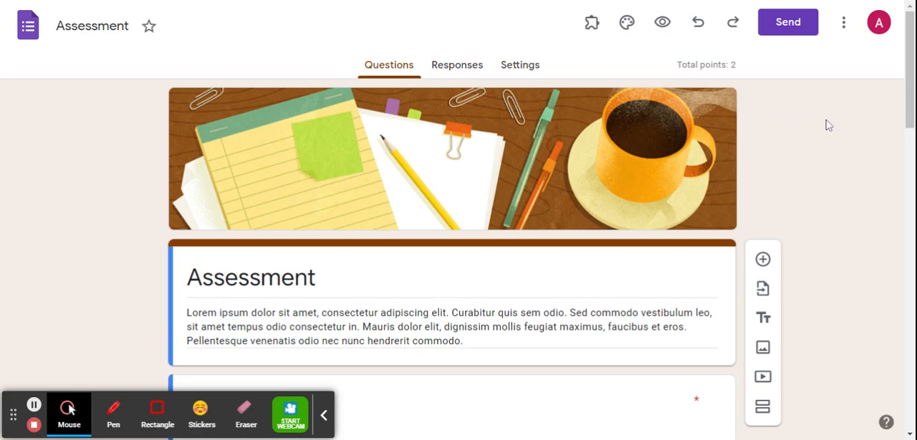
pyautogui.moveTo(908, 68)
pyautogui.mouseDown()
pyautogui.moveTo(908, 100)
pyautogui.moveTo(908, 75)
pyautogui.mouseUp()
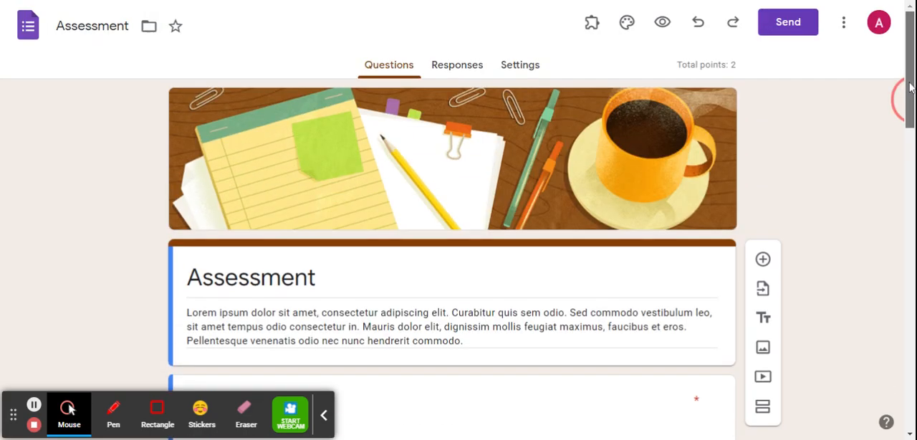
pyautogui.click(72, 28)
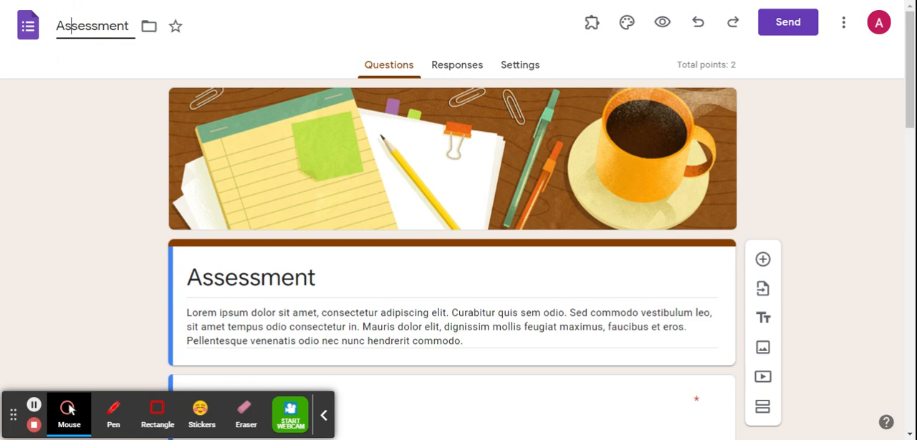
pyautogui.doubleClick(72, 29)
pyautogui.press('BackSpace')
pyautogui.write('Long Diisi')
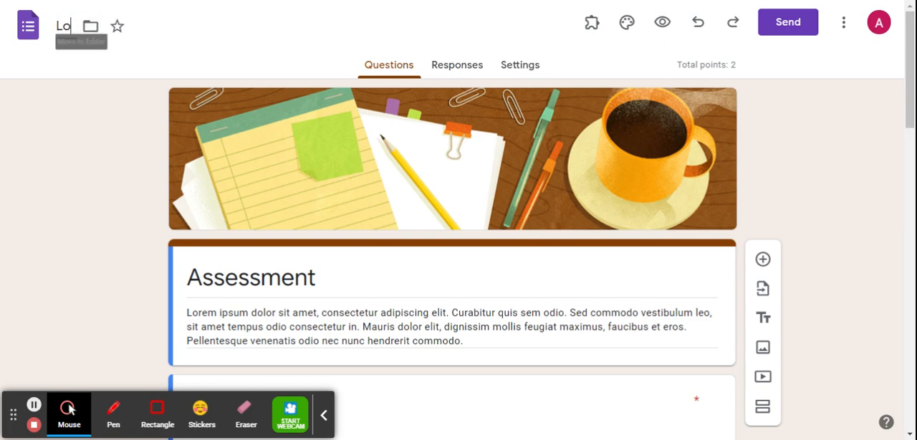
pyautogui.press('BackSpace')
pyautogui.press('BackSpace')
pyautogui.press('BackSpace')
pyautogui.write('vision')
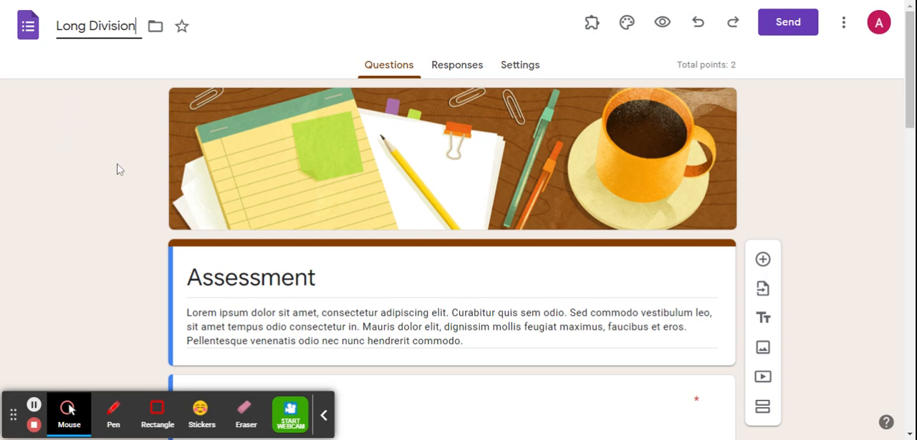
# - Change the form's heading to Long Division and delete the placeholder description text below it
pyautogui.doubleClick(286, 278)
pyautogui.write('L')
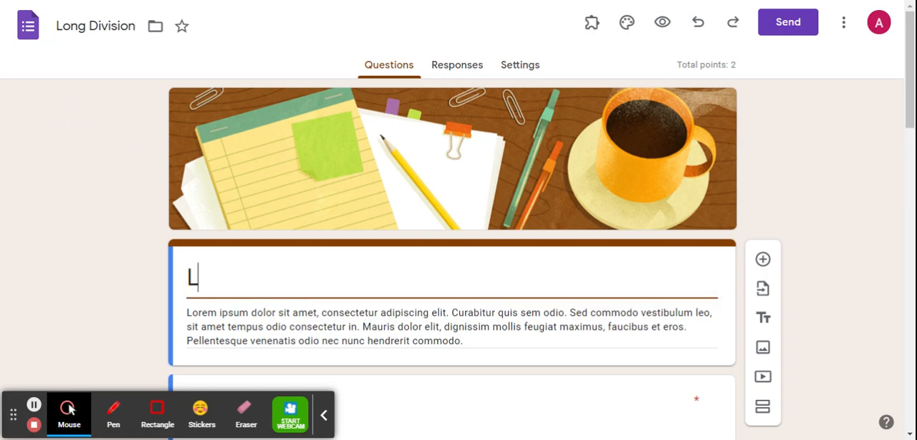
pyautogui.write('ong Division')
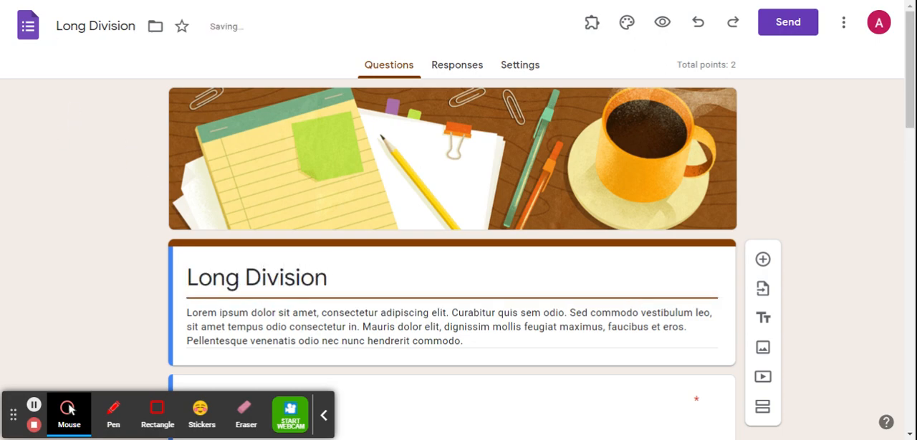
pyautogui.moveTo(909, 86); pyautogui.dragTo(909, 128)
pyautogui.press('Tab')
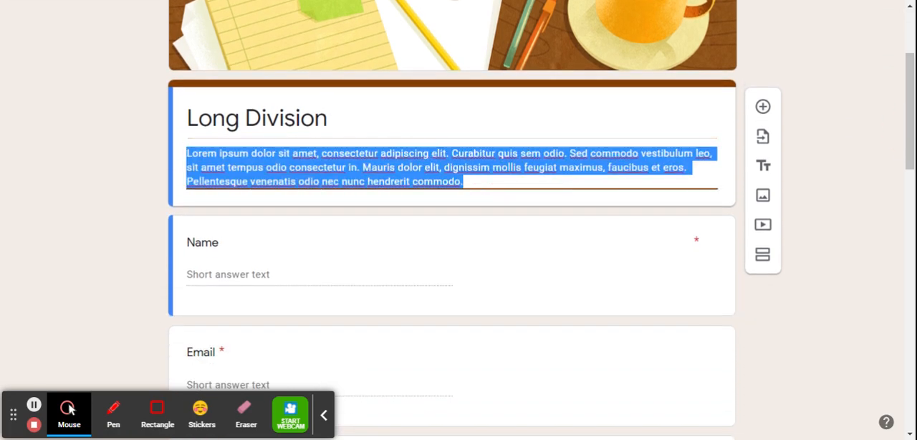
pyautogui.press('Delete')
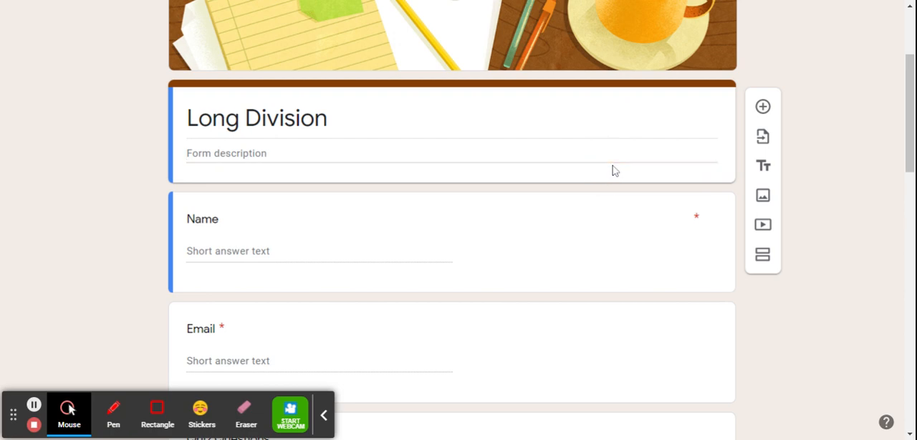
pyautogui.click(316, 285)
pyautogui.click(310, 149)
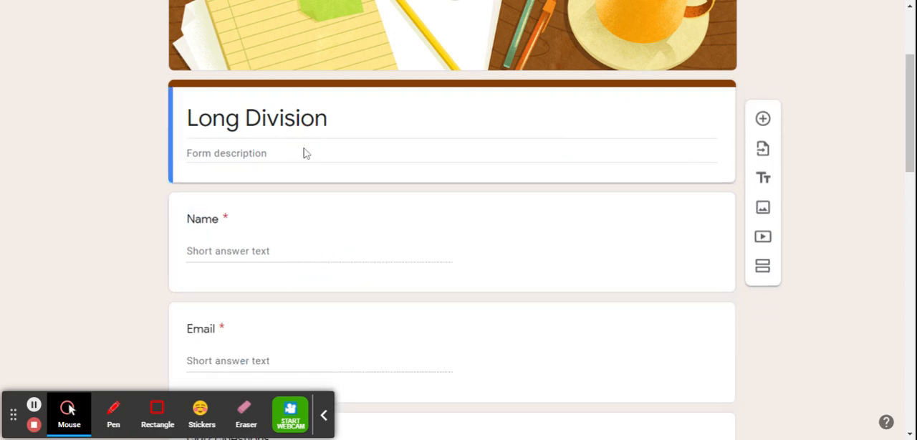
pyautogui.click(279, 159)
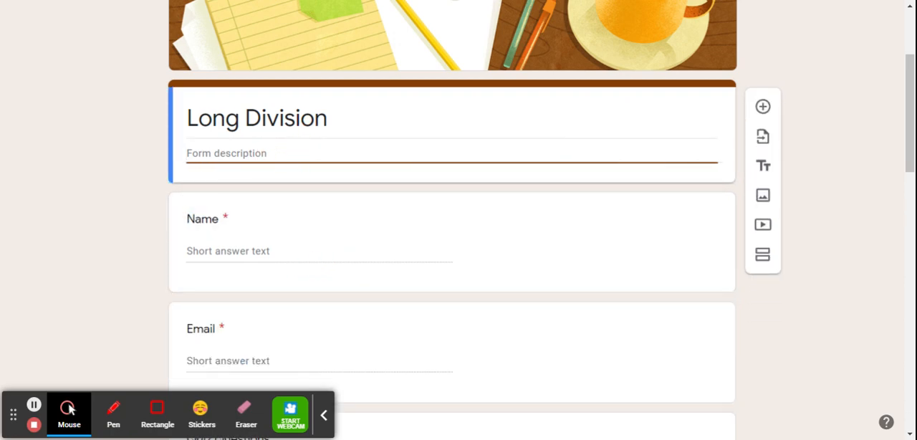
pyautogui.click(285, 108)
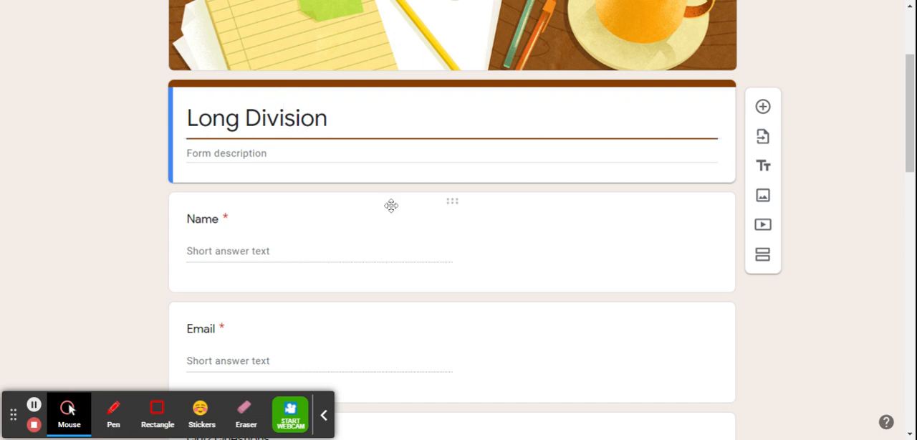
# - Turn the Name question's Required setting off and back on
pyautogui.click(232, 228)
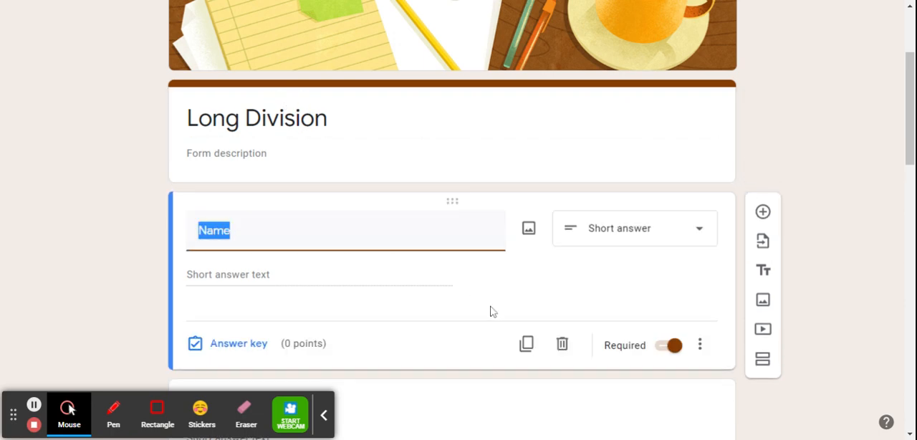
pyautogui.moveTo(909, 156); pyautogui.dragTo(911, 180)
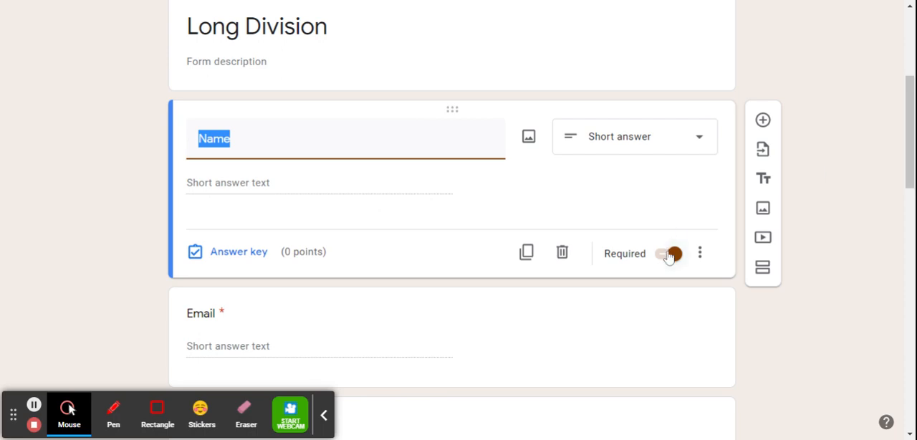
pyautogui.click(668, 254)
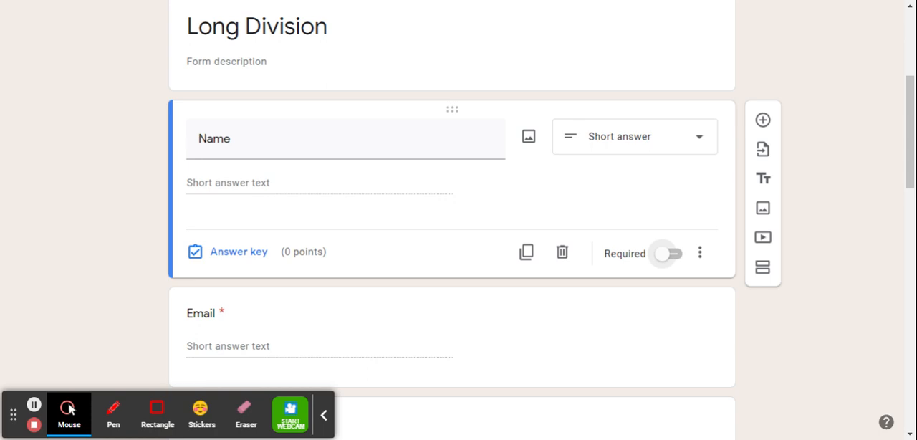
pyautogui.click(668, 255)
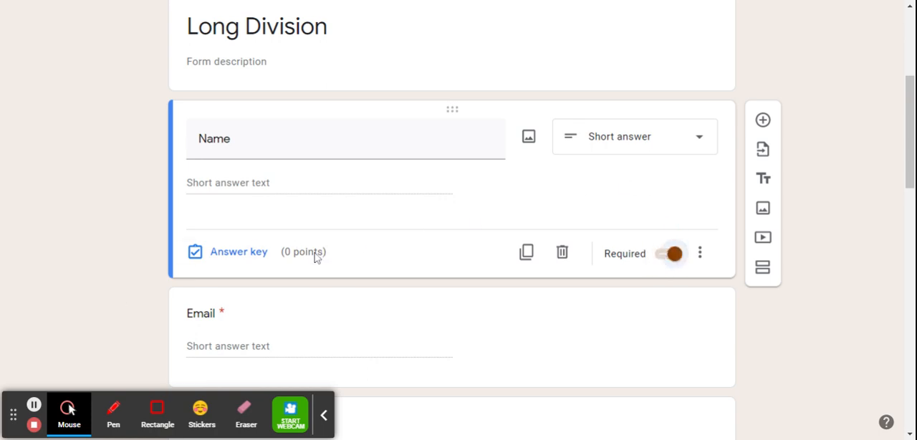
# - Open the Email question to check its answer type and Required setting
pyautogui.click(835, 241)
pyautogui.scroll(-3, 900, 148)
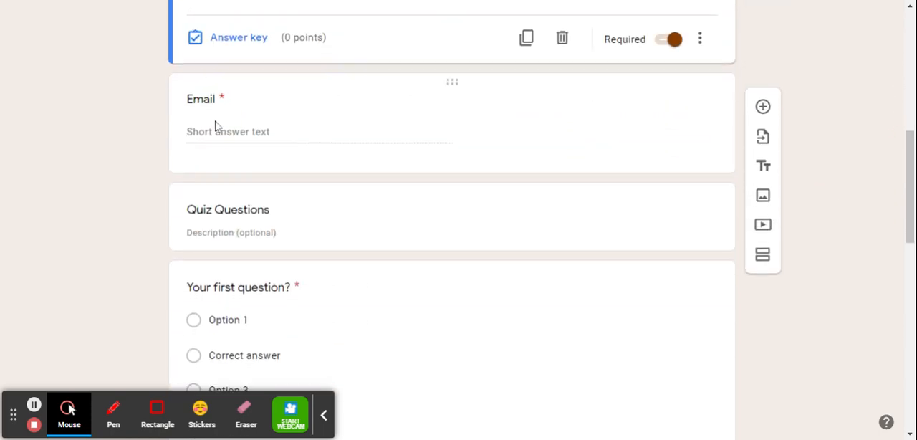
pyautogui.click(217, 126)
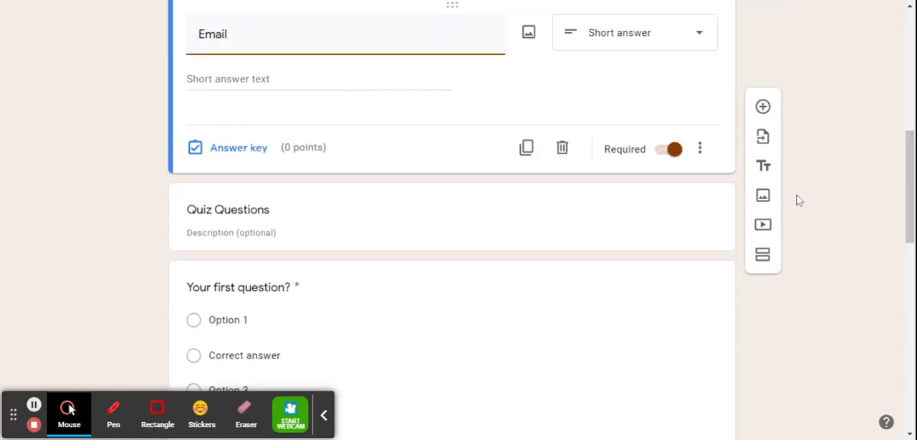
pyautogui.moveTo(909, 202); pyautogui.dragTo(911, 185)
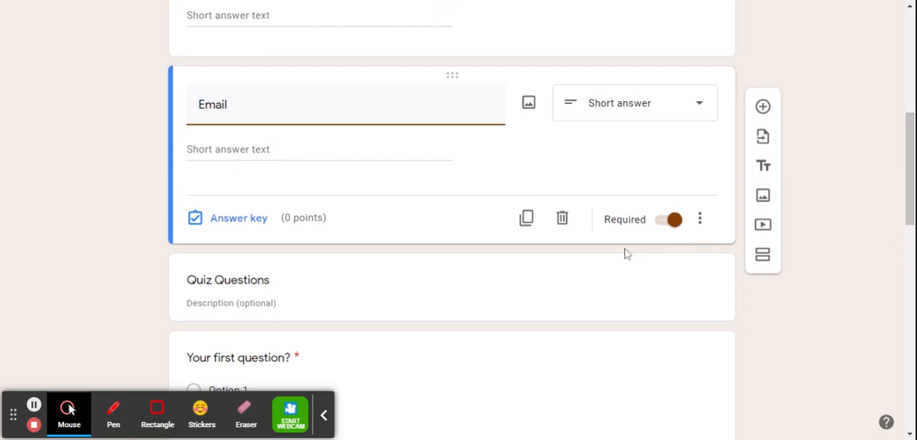
# - Delete the Quiz Questions title block below the Email question
pyautogui.scroll(-2, 564, 229)
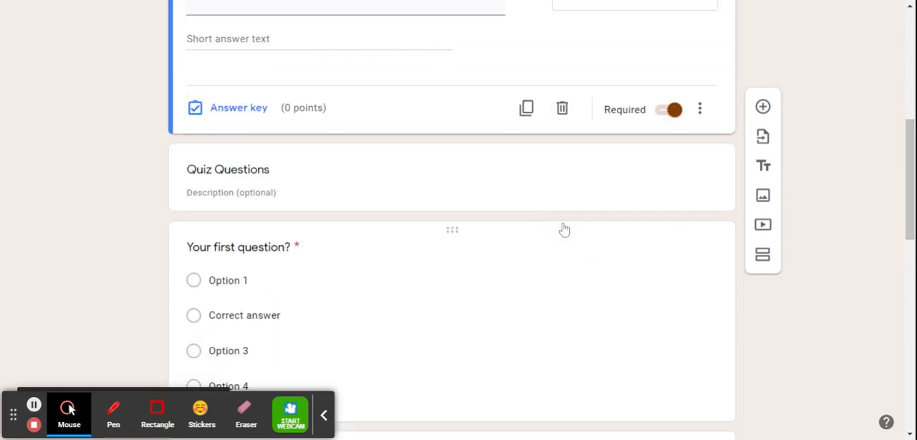
pyautogui.moveTo(910, 201); pyautogui.dragTo(910, 213)
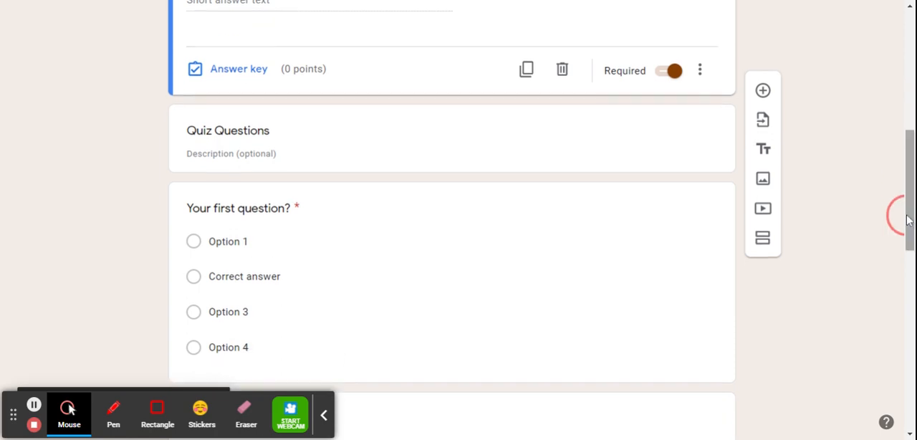
pyautogui.click(425, 142)
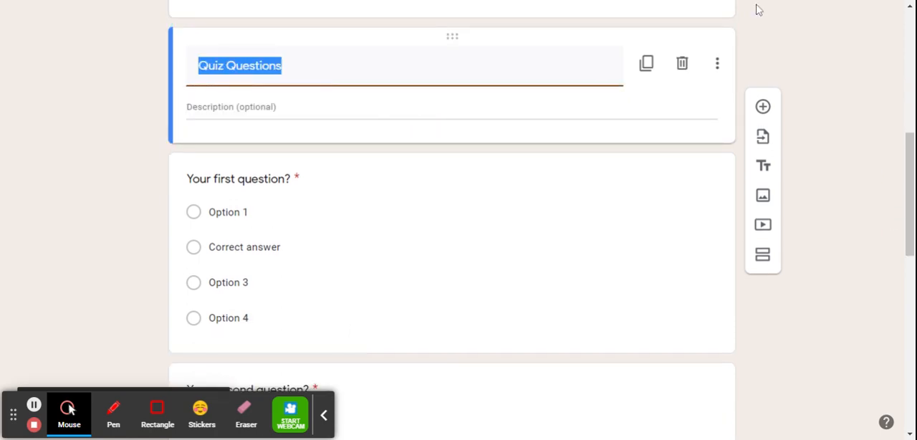
pyautogui.click(682, 66)
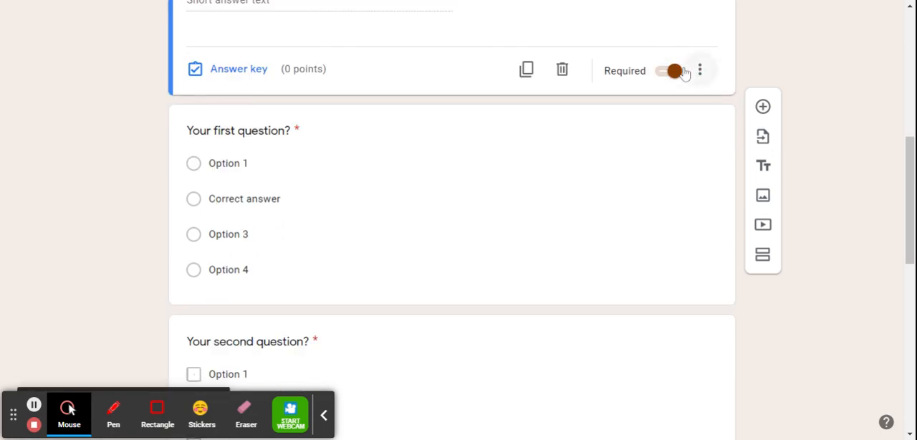
# - Replace the placeholder text of the first quiz question with "What is 879/3?"
pyautogui.click(909, 141)
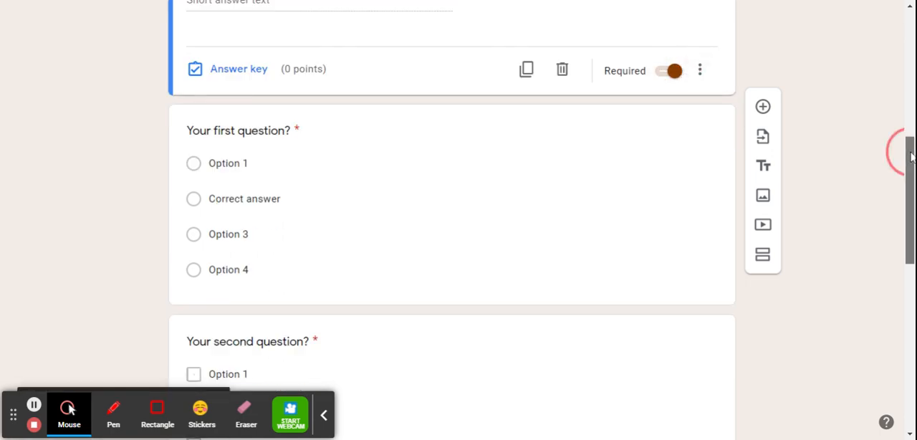
pyautogui.scroll(-2, 904, 152)
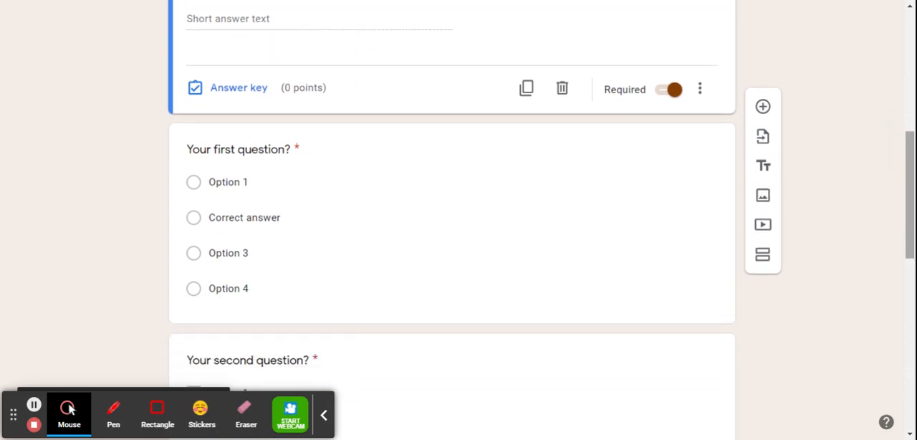
pyautogui.scroll(6, 603, 47)
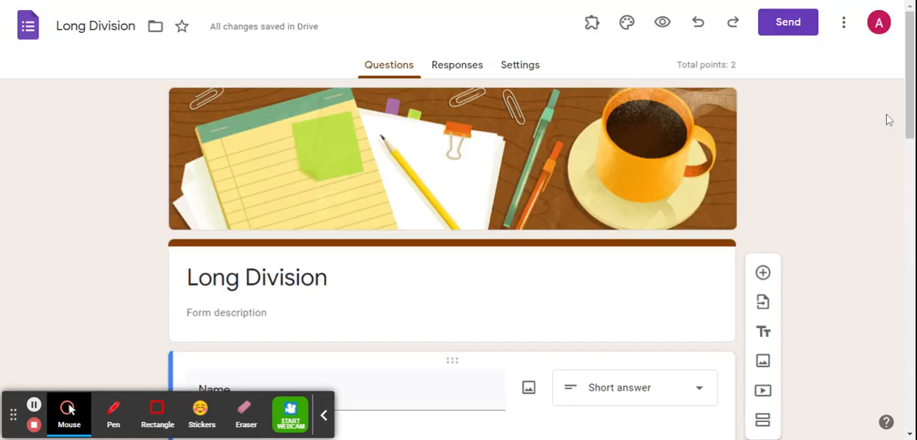
pyautogui.moveTo(910, 119); pyautogui.dragTo(909, 250)
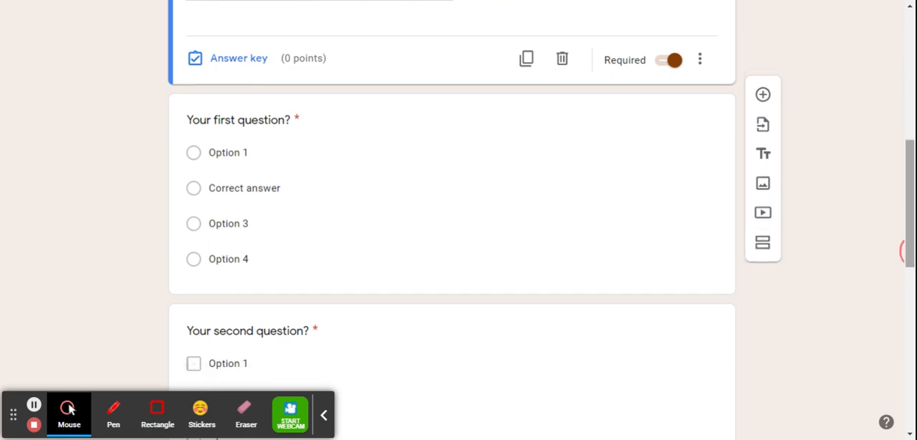
pyautogui.click(267, 132)
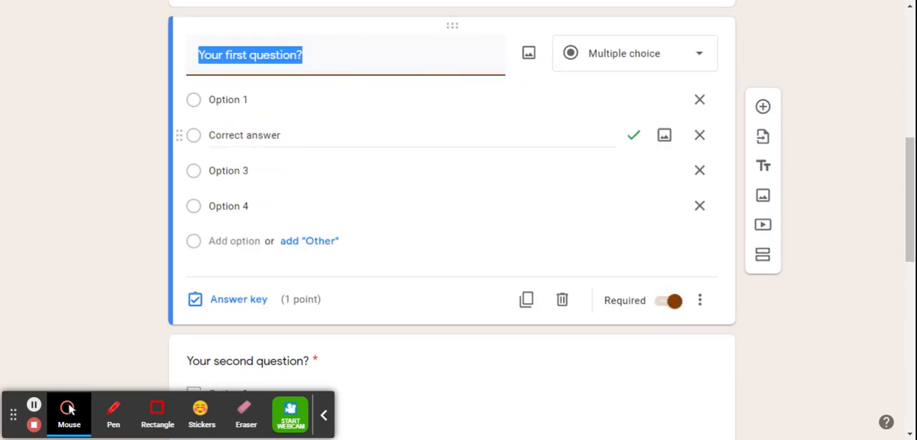
pyautogui.write('What ')
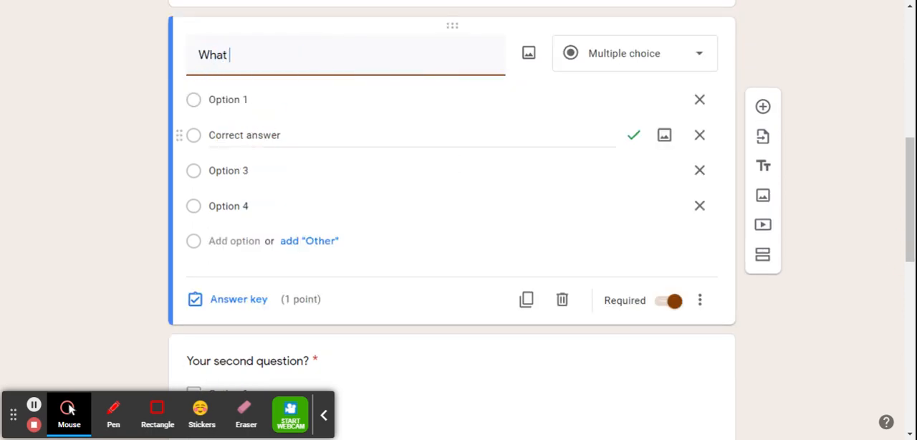
pyautogui.write('is 879/3')
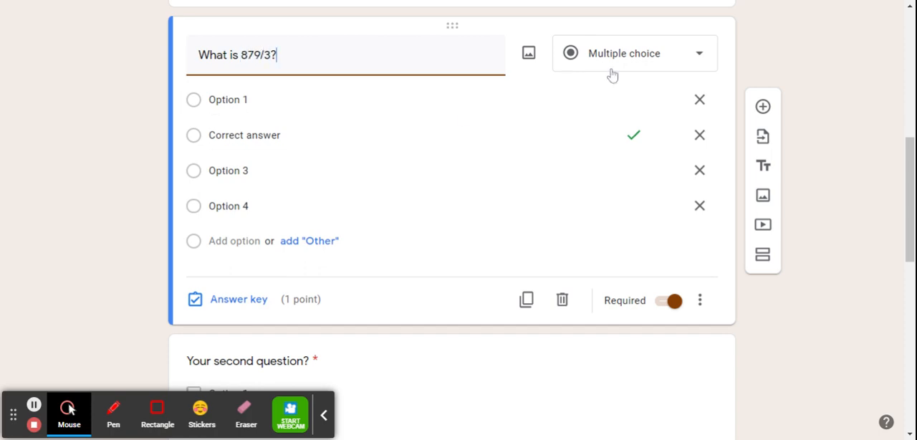
pyautogui.write('?')
# - Change the answer type of the 879/3 question to Short answer
pyautogui.click(626, 60)
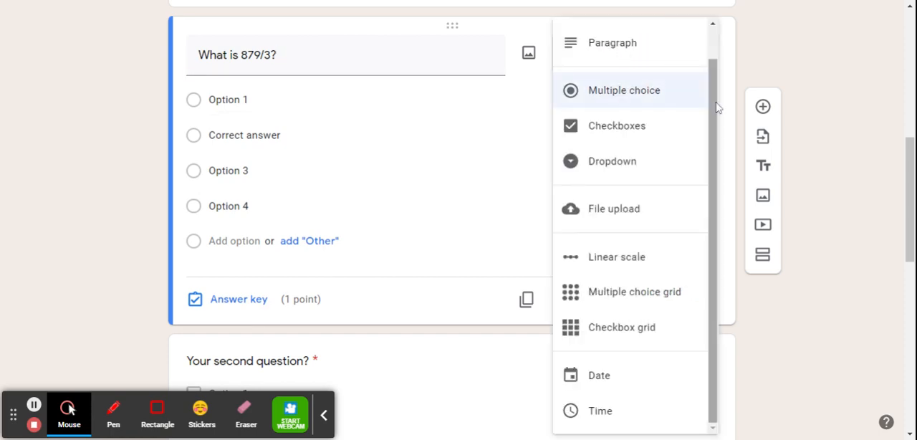
pyautogui.moveTo(715, 109)
pyautogui.mouseDown()
pyautogui.moveTo(717, 90)
pyautogui.moveTo(713, 98)
pyautogui.mouseUp()
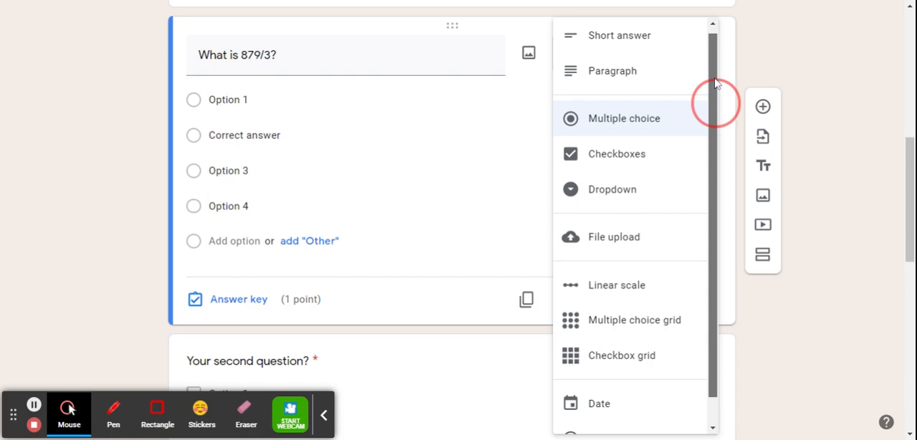
pyautogui.click(659, 45)
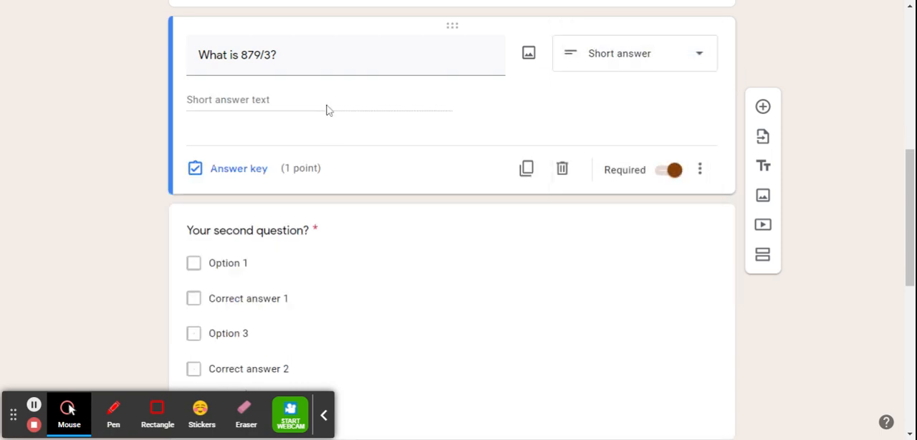
# - Set 375 as the correct answer for the 879/3 question in its answer key and mark all other answers incorrect
pyautogui.click(240, 180)
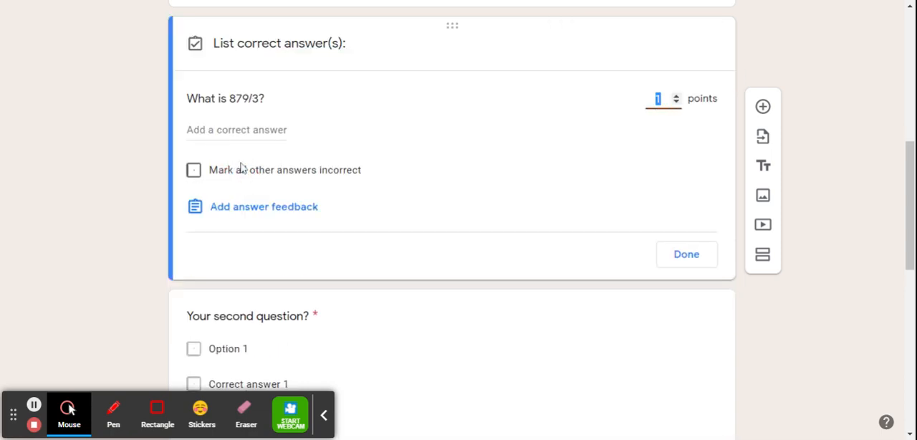
pyautogui.click(229, 129)
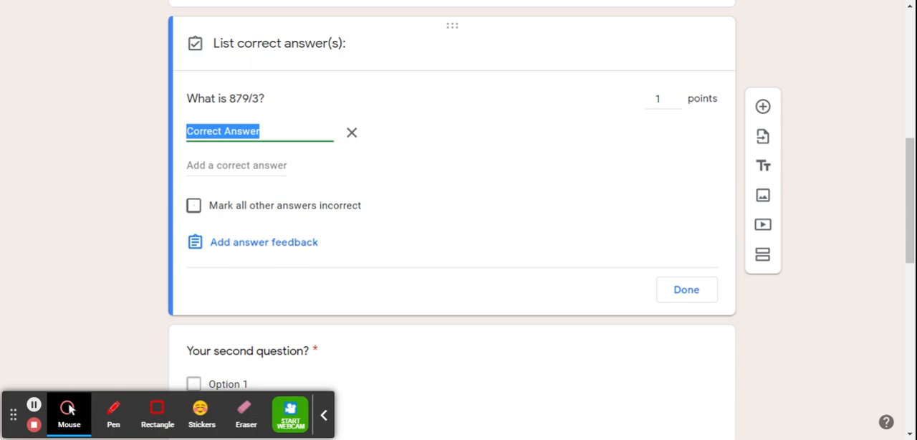
pyautogui.press('BackSpace')
pyautogui.write('375')
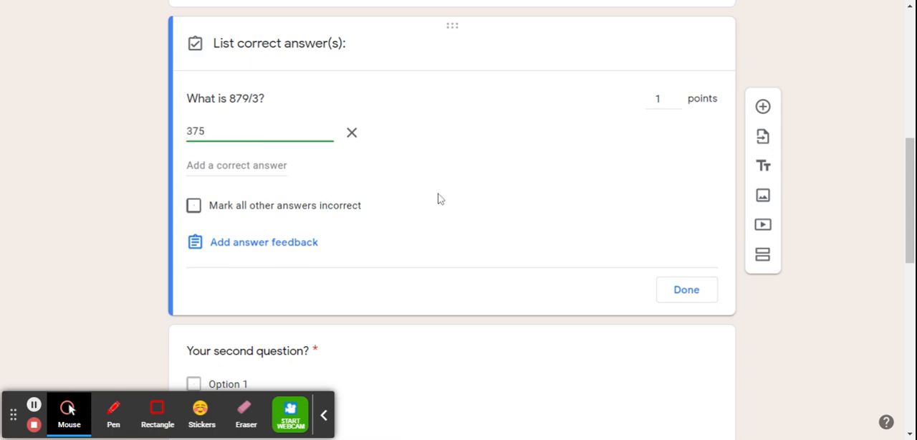
pyautogui.click(195, 207)
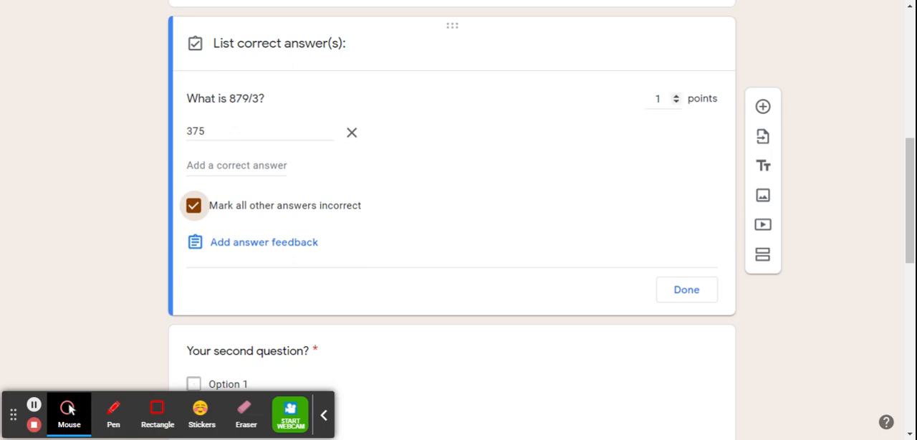
pyautogui.click(693, 290)
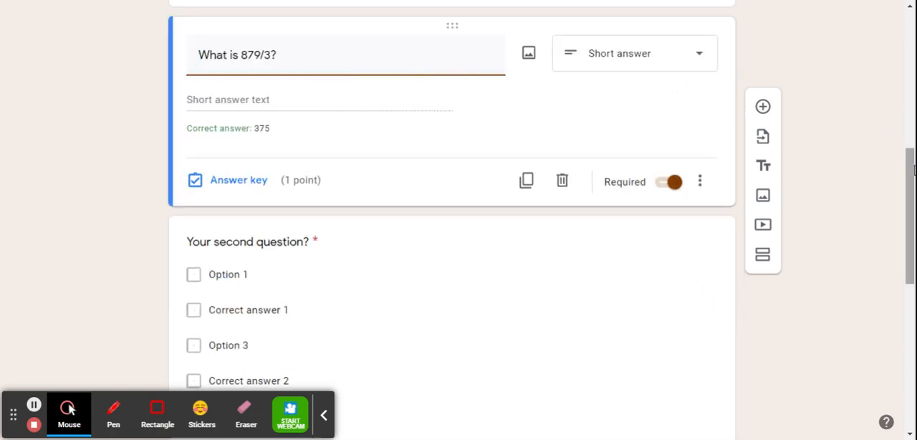
# - Review the available answer types and the answer key of the second question
pyautogui.moveTo(909, 164); pyautogui.dragTo(909, 192)
pyautogui.click(279, 150)
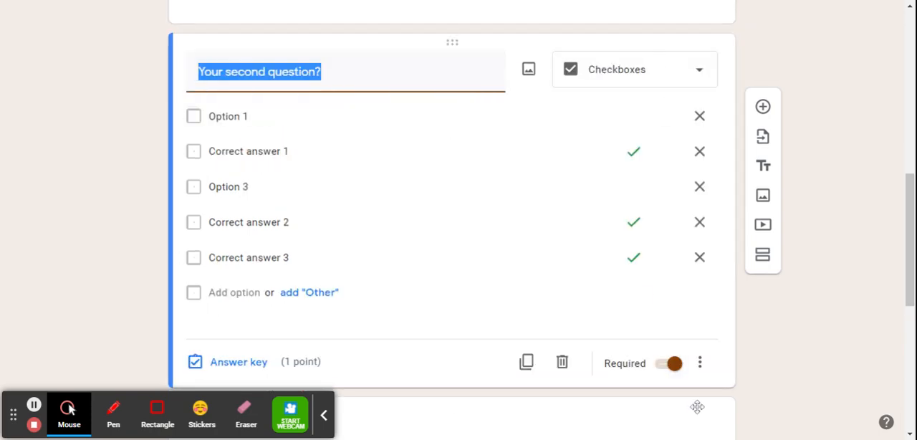
pyautogui.click(663, 67)
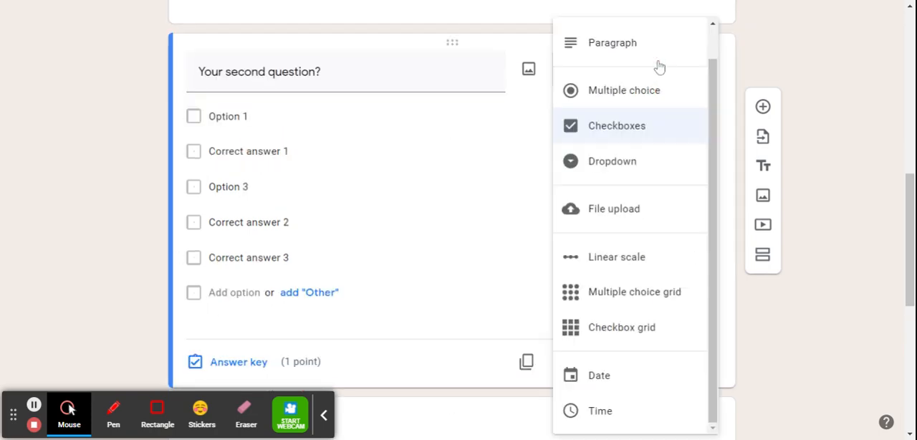
pyautogui.moveTo(709, 66); pyautogui.dragTo(711, 40)
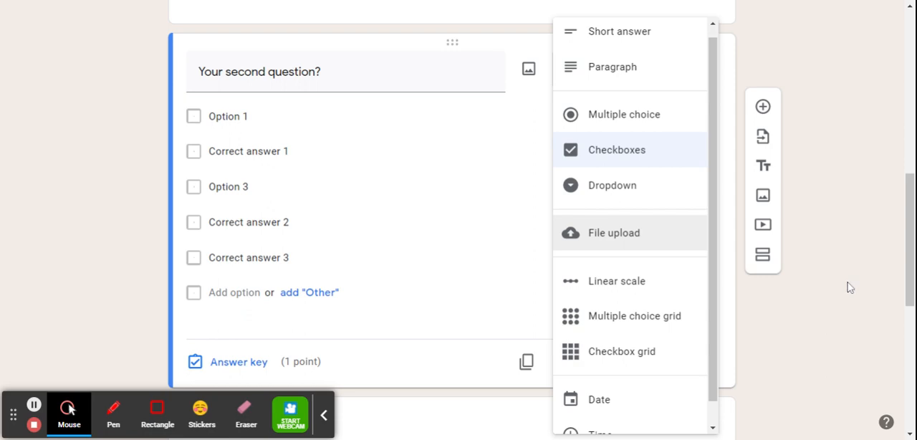
pyautogui.click(74, 246)
pyautogui.click(240, 363)
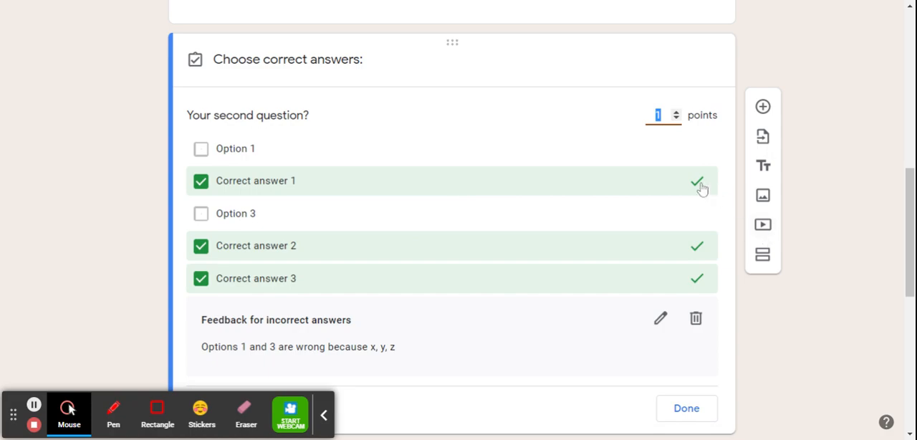
pyautogui.click(876, 246)
# - Delete the untitled placeholder text block above the fourth question
pyautogui.click(907, 245)
pyautogui.moveTo(907, 245); pyautogui.dragTo(909, 371)
pyautogui.click(554, 184)
pyautogui.hotkey('ctrl', 'a')
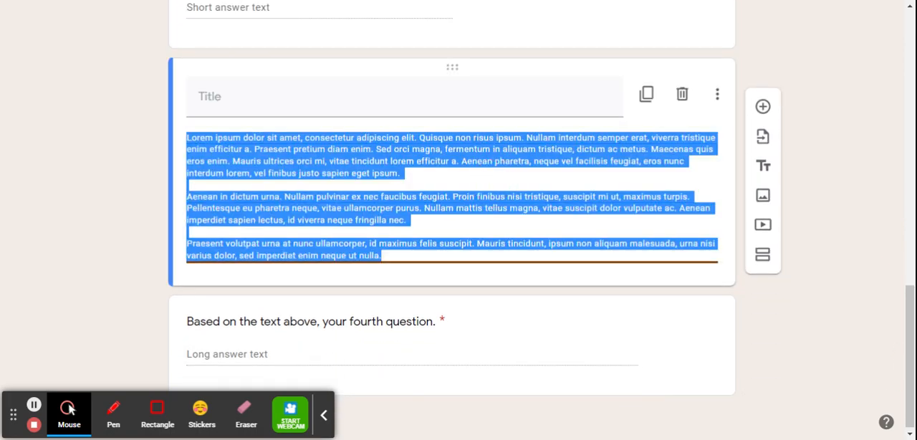
pyautogui.click(682, 95)
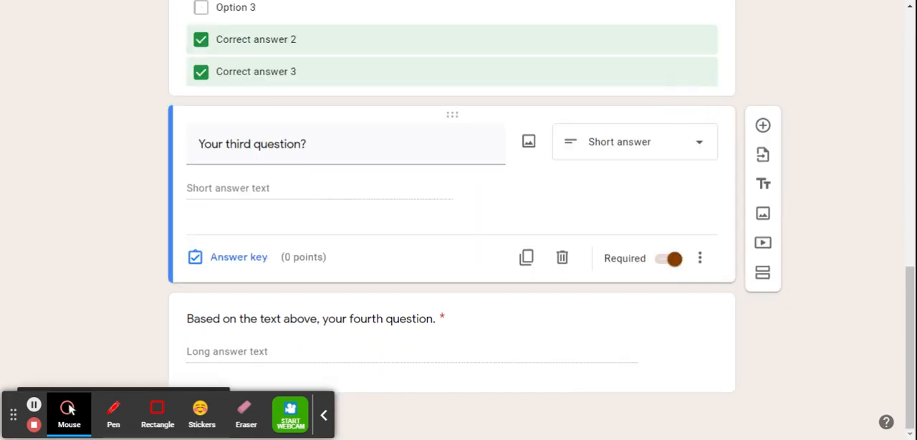
# - Return to the forms overview and open the existing Three Digit Division With & Without Remainders 2 quiz
pyautogui.click(908, 301)
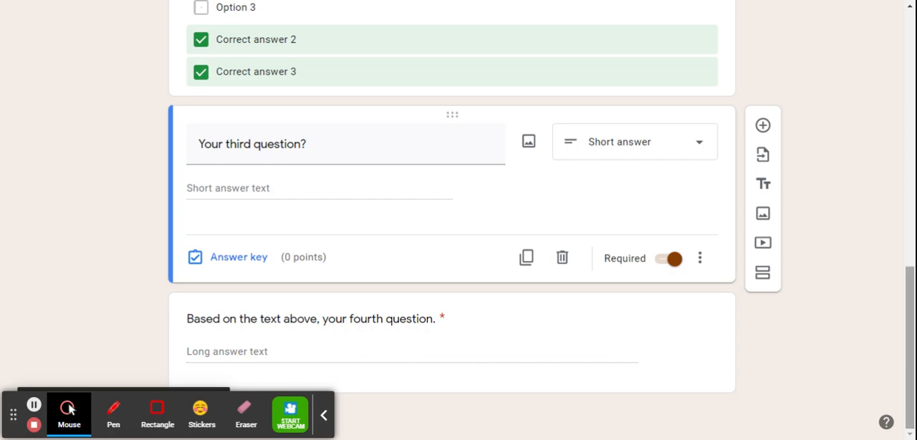
pyautogui.moveTo(908, 300); pyautogui.dragTo(902, 104)
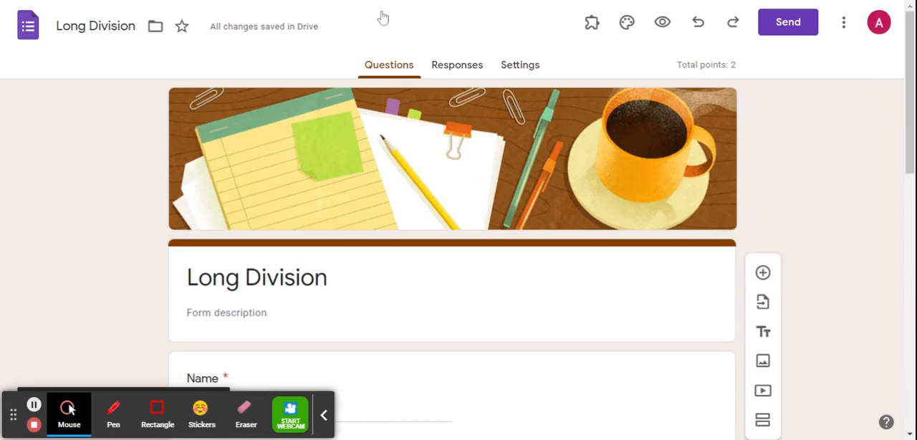
pyautogui.click(28, 24)
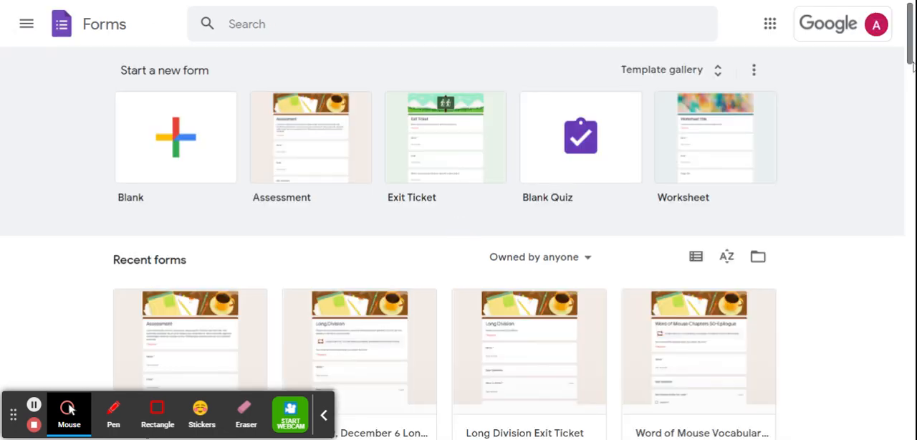
pyautogui.scroll(-3, 900, 62)
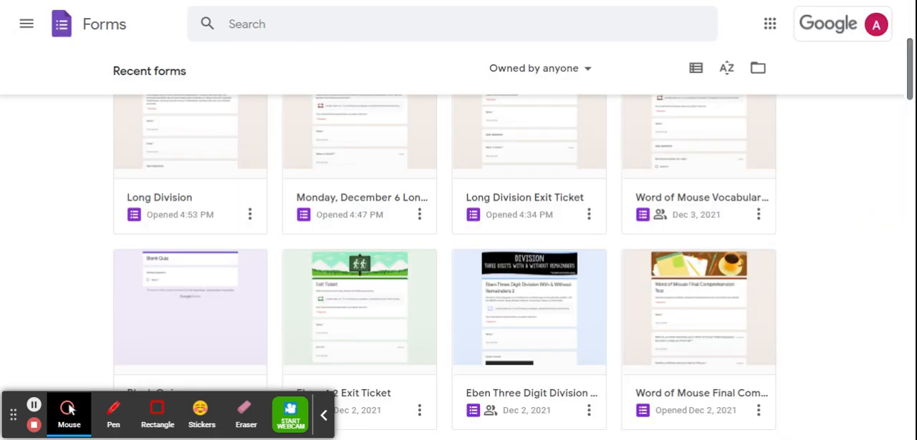
pyautogui.click(534, 310)
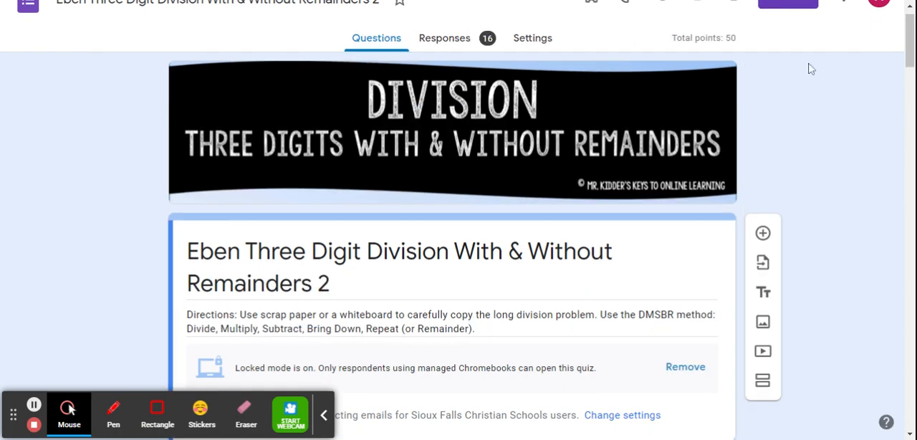
# - Examine the quiz's response summary, including the insights, points distribution and table of student scores
pyautogui.moveTo(909, 41); pyautogui.dragTo(909, 36)
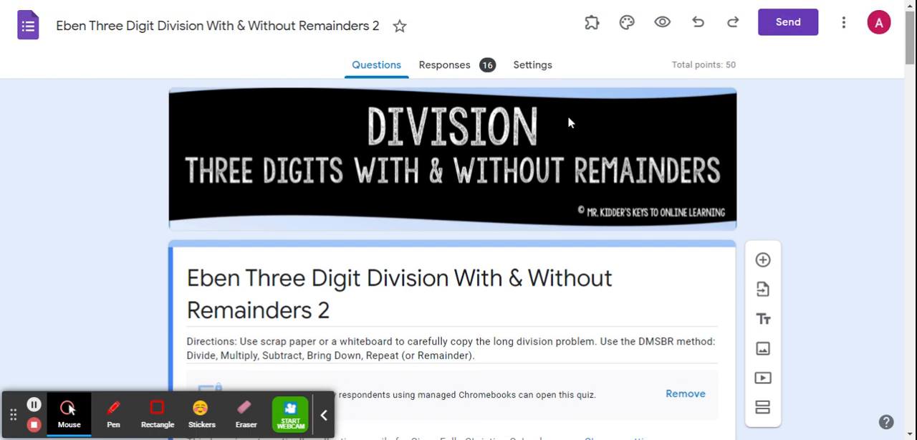
pyautogui.click(466, 70)
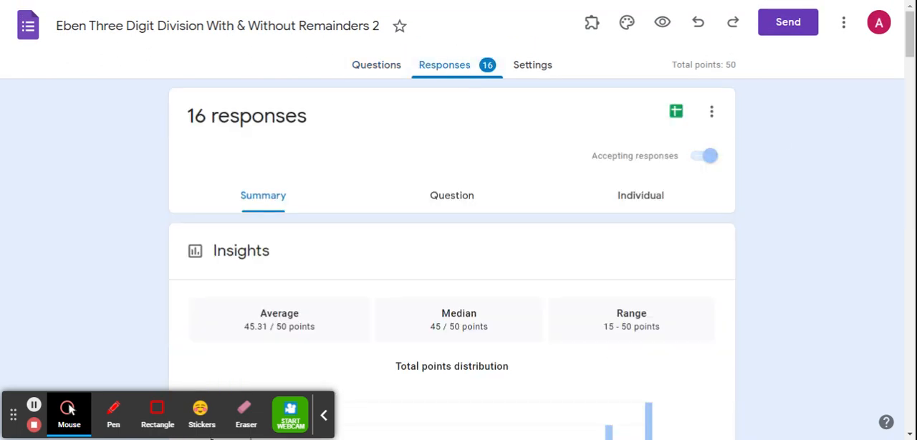
pyautogui.moveTo(908, 29); pyautogui.dragTo(913, 75)
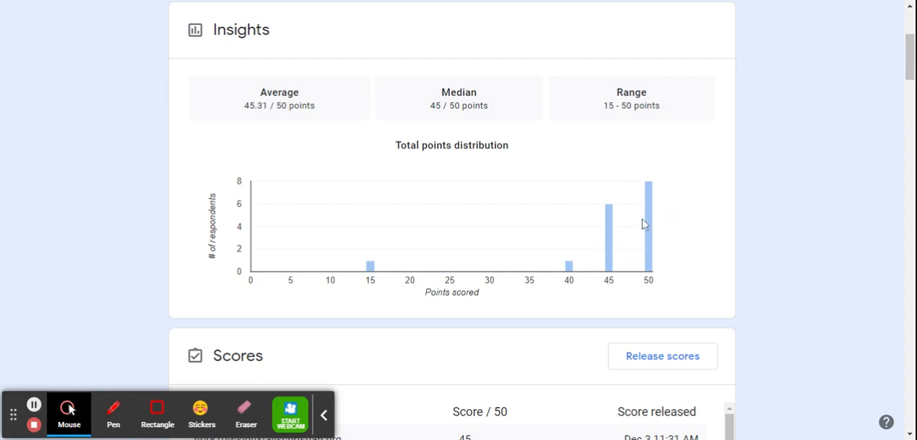
pyautogui.moveTo(652, 227)
pyautogui.click(908, 81)
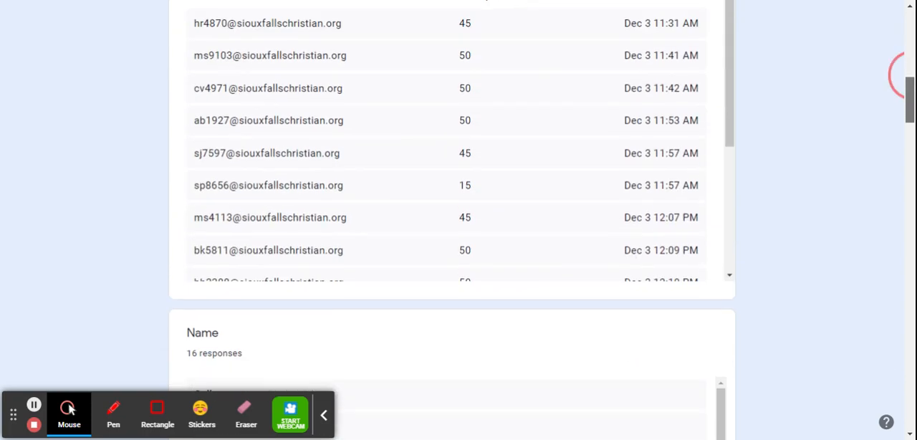
pyautogui.moveTo(911, 76); pyautogui.dragTo(911, 73)
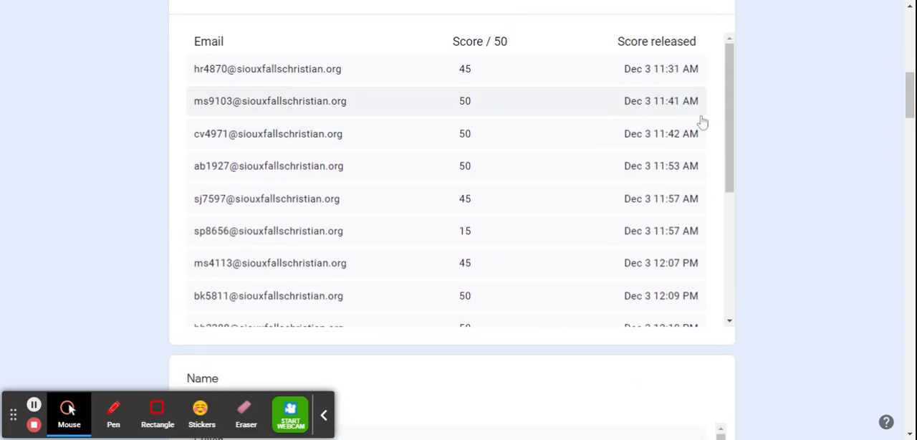
pyautogui.moveTo(912, 105)
pyautogui.mouseDown()
pyautogui.moveTo(911, 148)
pyautogui.moveTo(907, 101)
pyautogui.mouseUp()
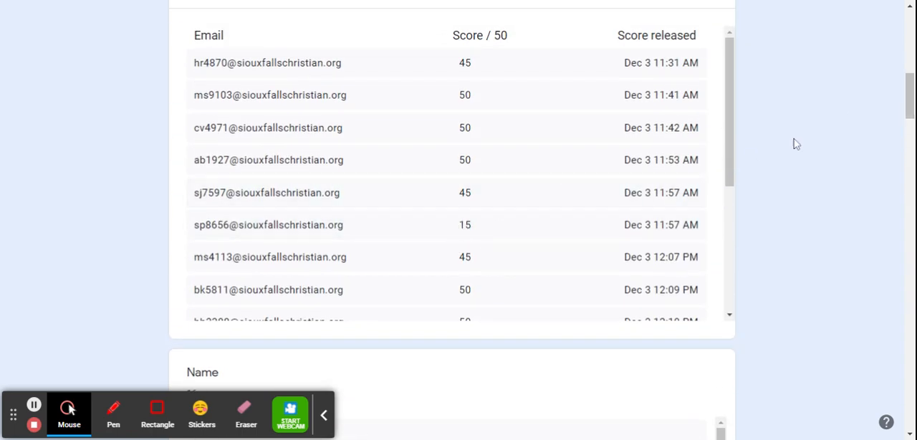
pyautogui.moveTo(908, 93); pyautogui.dragTo(901, 37)
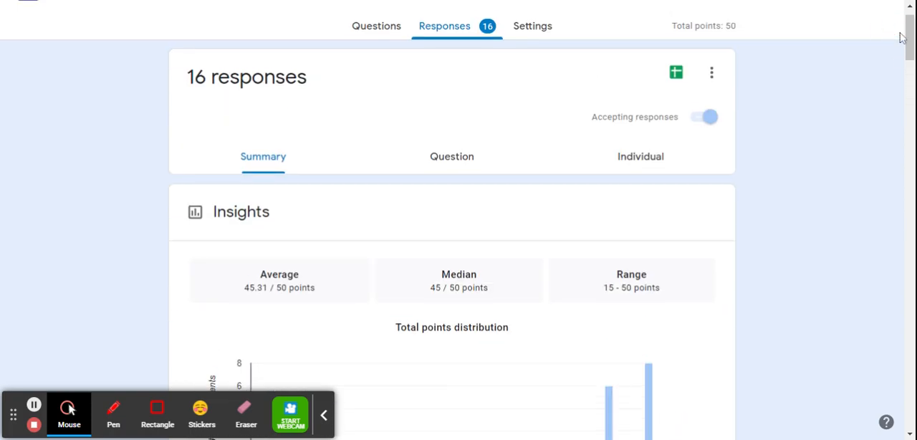
# - View the responses by question and examine the answers given to Question 2
pyautogui.click(456, 165)
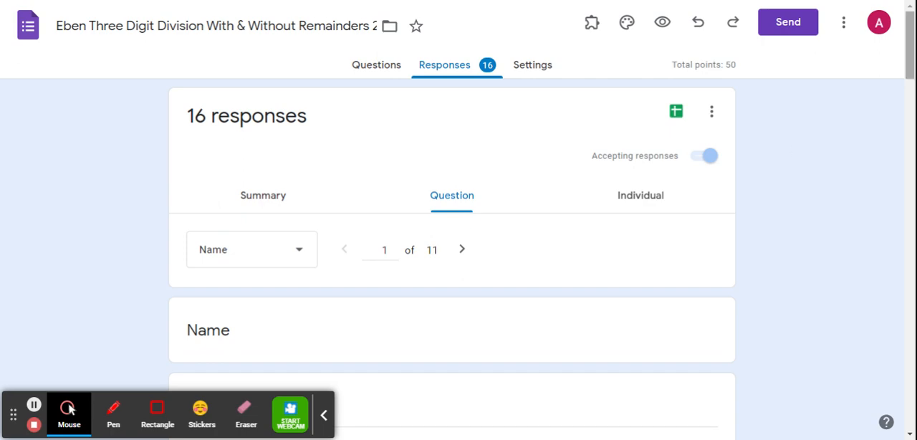
pyautogui.moveTo(908, 29)
pyautogui.mouseDown()
pyautogui.moveTo(910, 56)
pyautogui.moveTo(907, 31)
pyautogui.mouseUp()
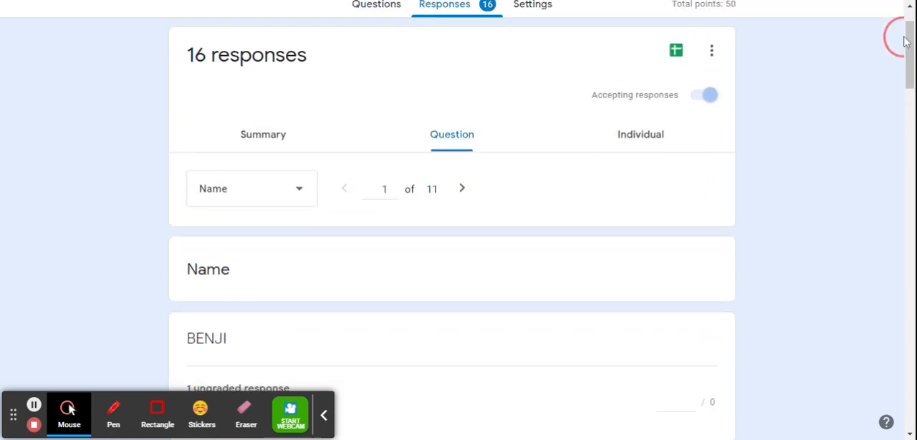
pyautogui.click(462, 204)
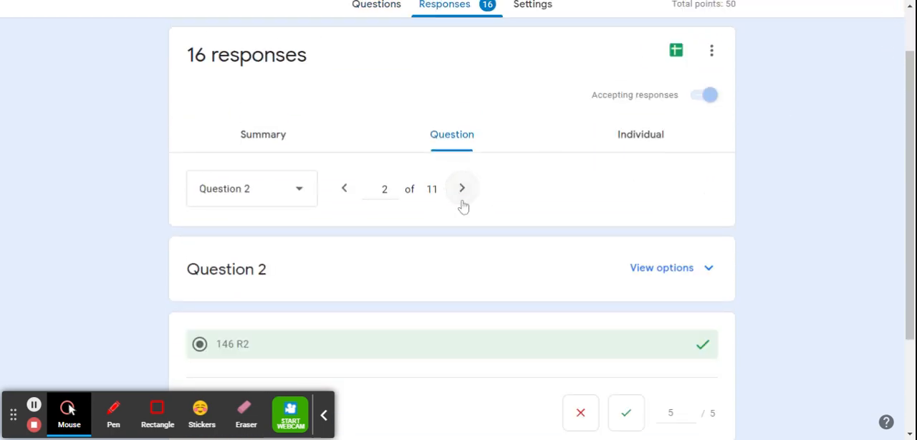
pyautogui.click(900, 139)
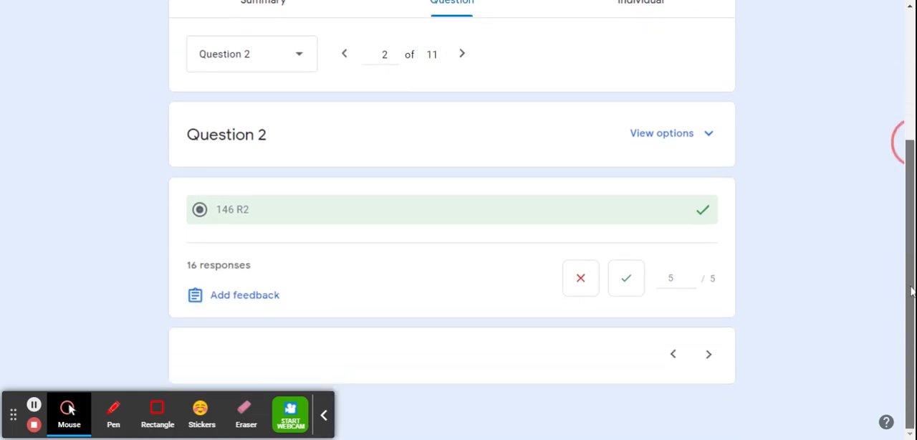
pyautogui.moveTo(906, 251); pyautogui.dragTo(880, 149)
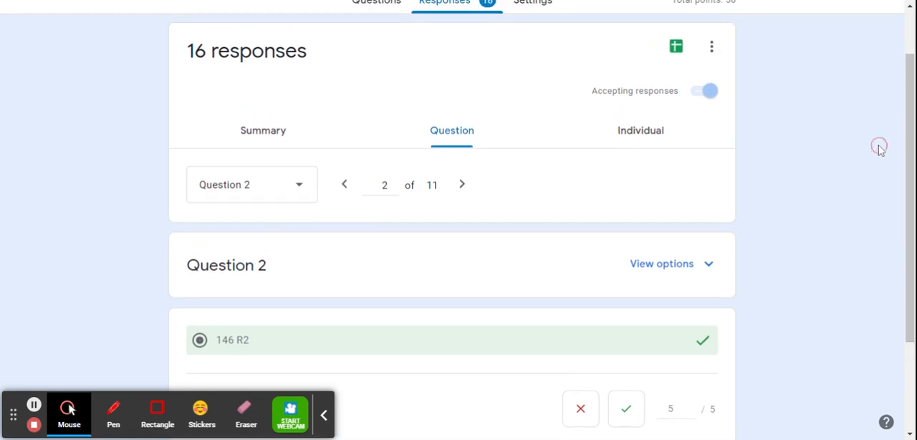
# - View the individual responses and examine the first student's score and submission
pyautogui.click(654, 135)
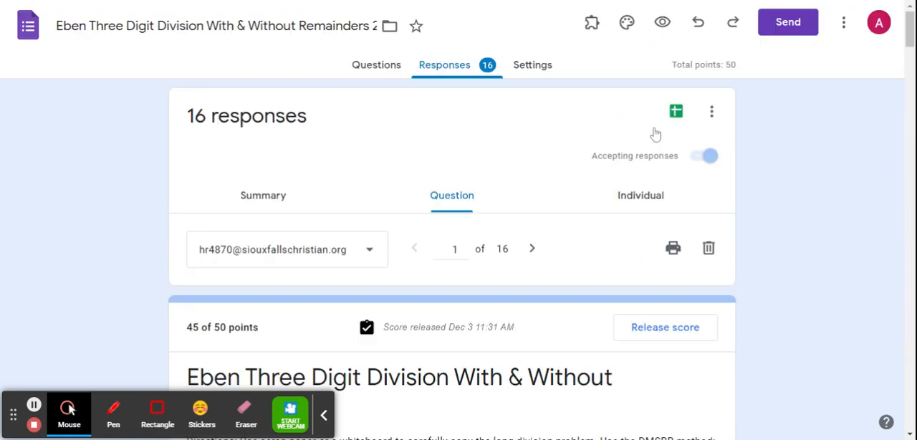
pyautogui.click(906, 45)
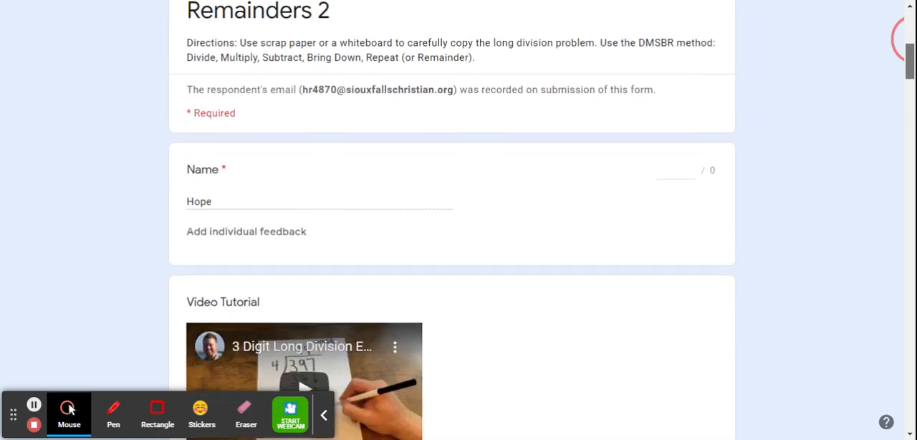
pyautogui.moveTo(909, 68)
pyautogui.mouseDown()
pyautogui.moveTo(910, 410)
pyautogui.moveTo(906, 55)
pyautogui.mouseUp()
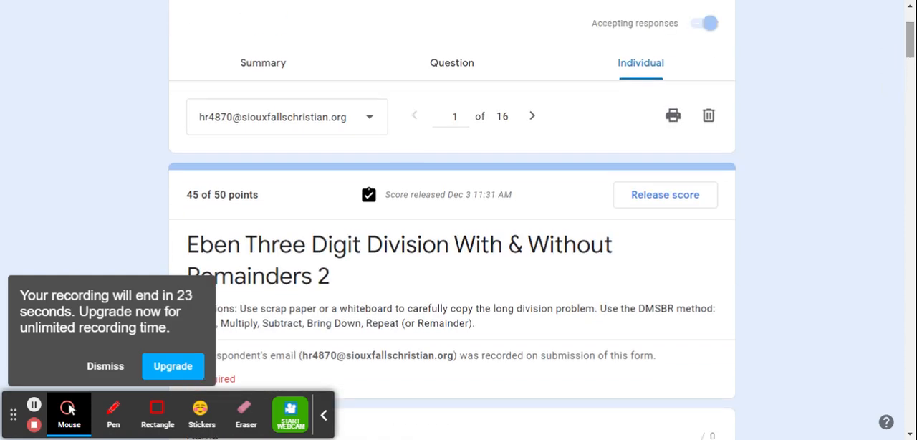
pyautogui.moveTo(913, 49); pyautogui.dragTo(912, 40)
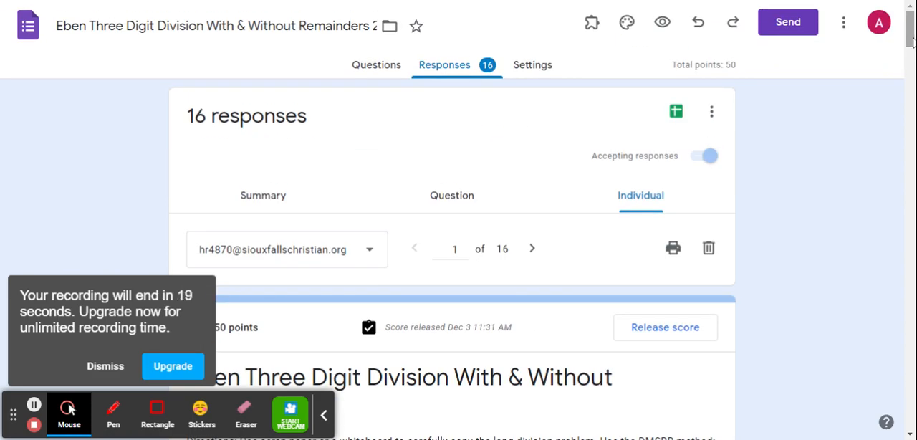